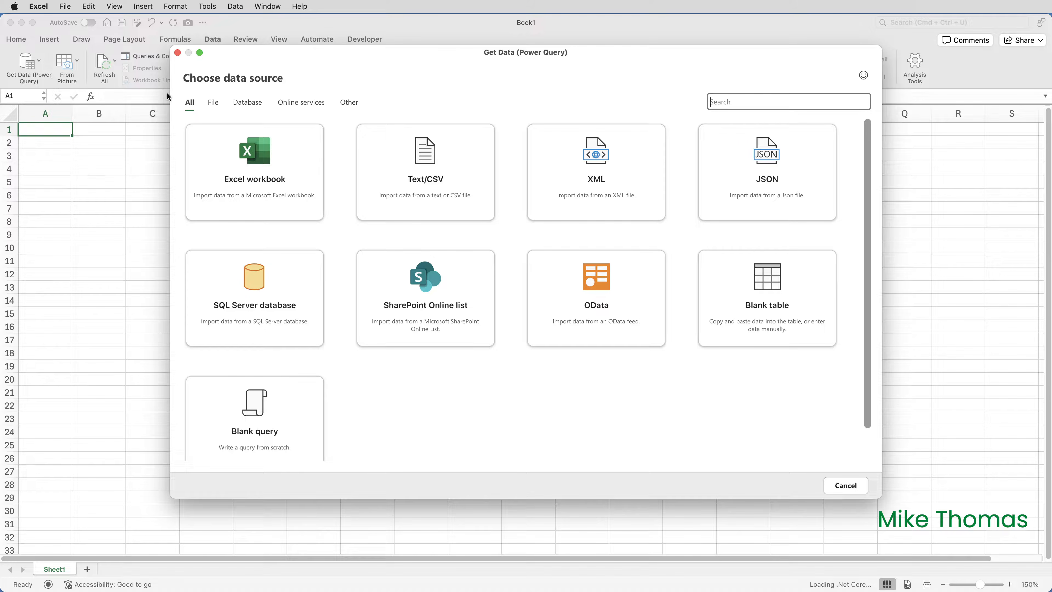
Connect to the local file customers.csv on the Desktop as a Text/CSV data source and proceed to its data preview.
{"action": "left_click", "coordinate": [436, 165]}
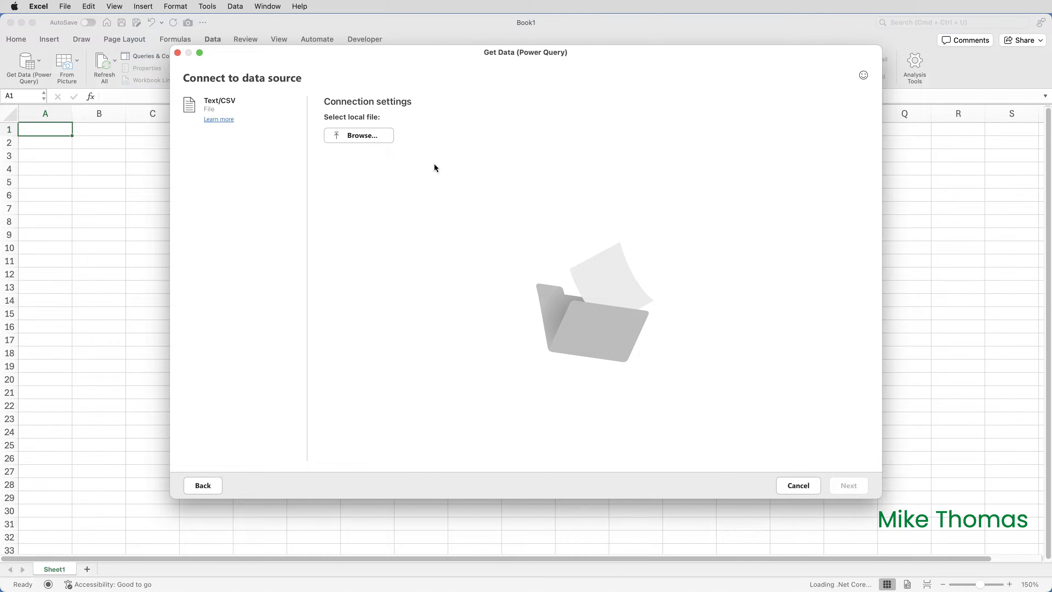
{"action": "left_click", "coordinate": [382, 142]}
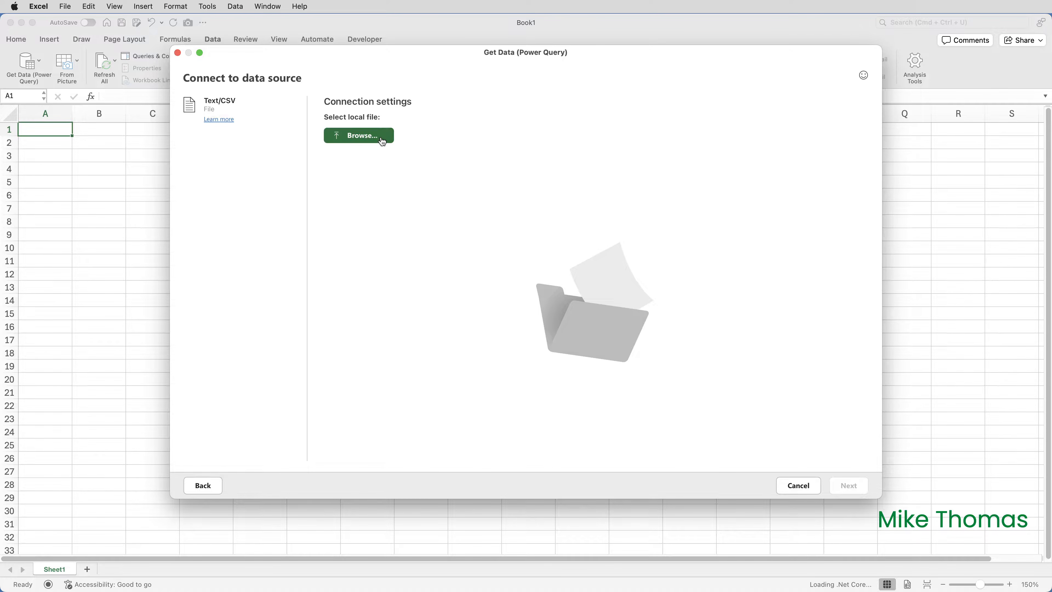
{"action": "left_click", "coordinate": [360, 139]}
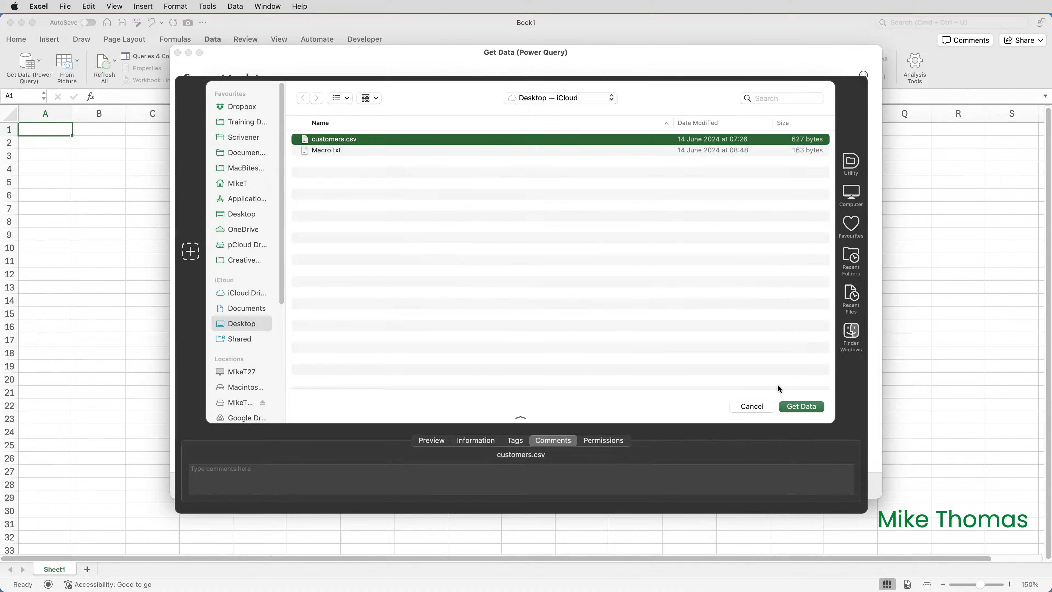
{"action": "left_click", "coordinate": [807, 406]}
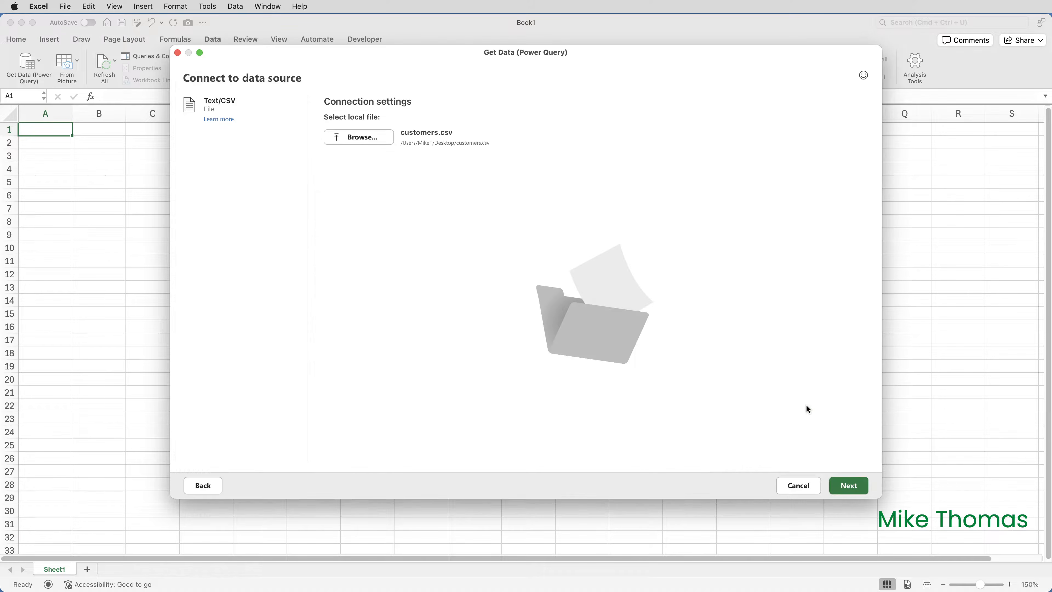
{"action": "left_click", "coordinate": [853, 487]}
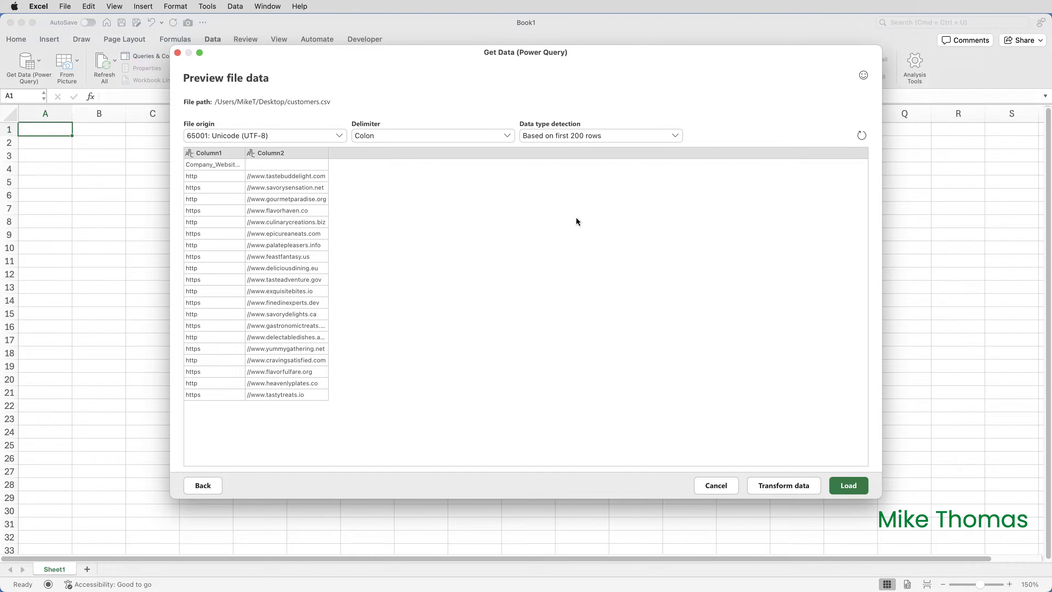
Set the delimiter of the customers.csv import to --None-- and load the data into the workbook.
{"action": "left_click", "coordinate": [508, 137]}
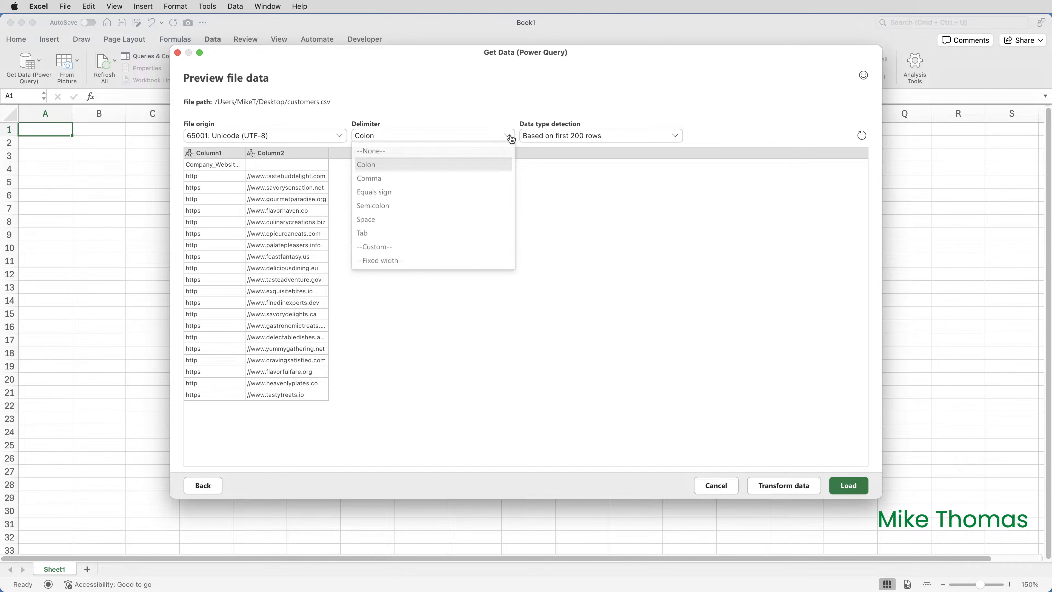
{"action": "left_click", "coordinate": [479, 152]}
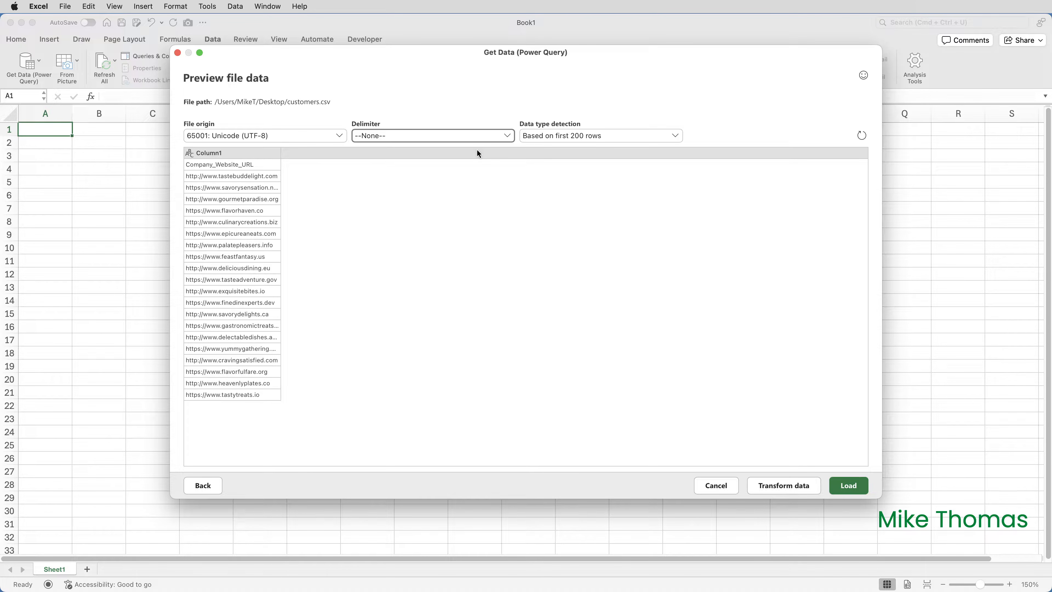
{"action": "left_click", "coordinate": [506, 138]}
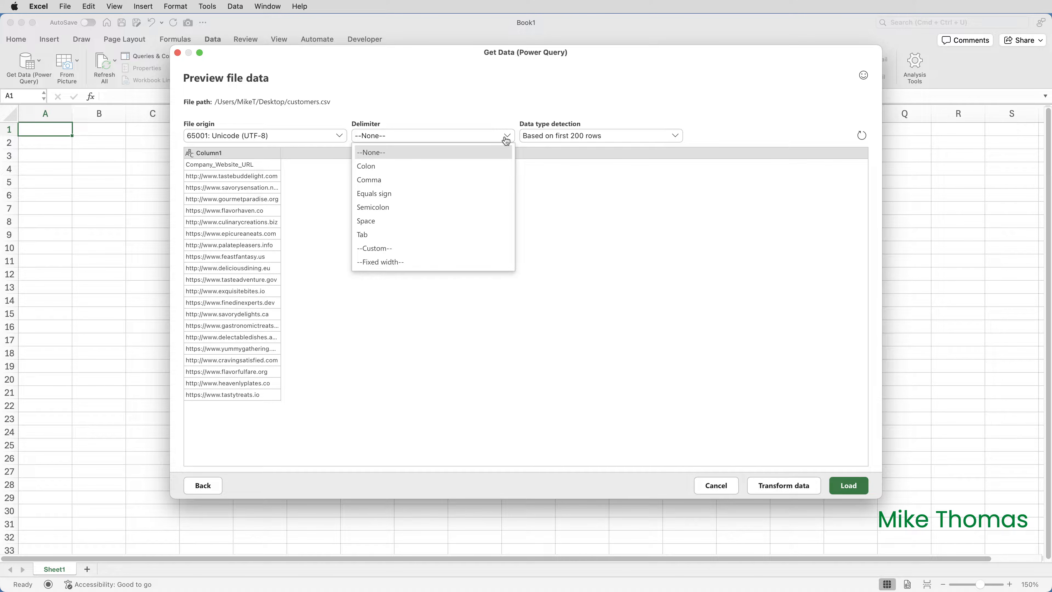
{"action": "left_click", "coordinate": [510, 140]}
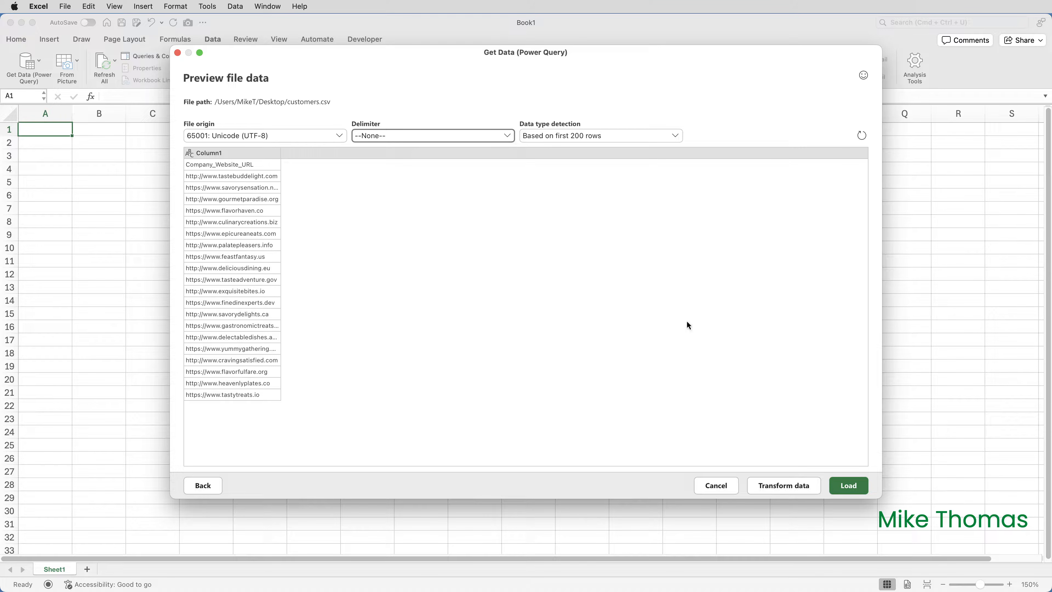
{"action": "left_click", "coordinate": [849, 486]}
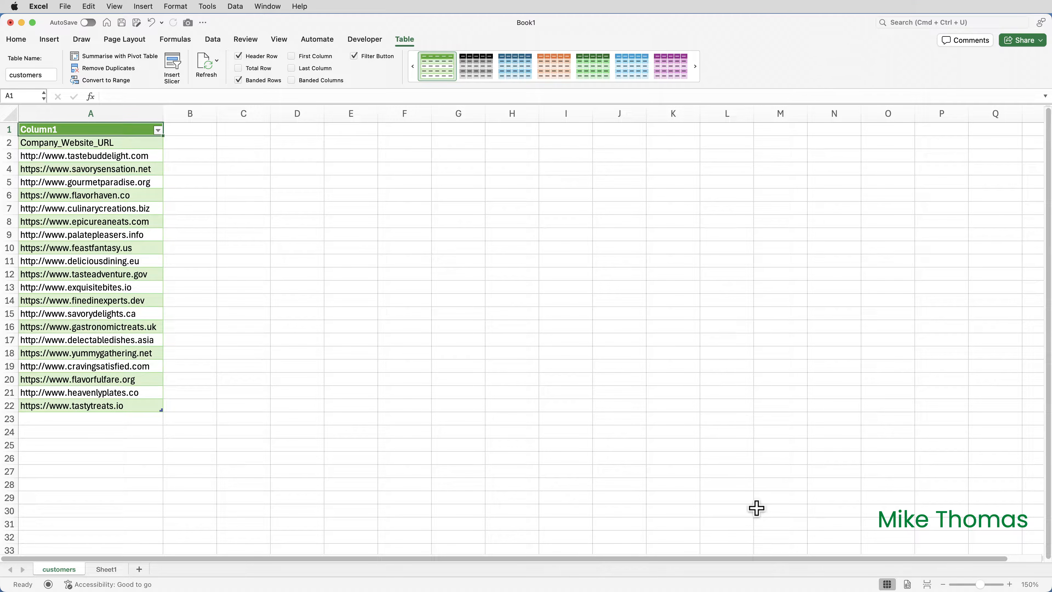
Open the customers query in a maximized Power Query Editor and promote the first row to column headers.
{"action": "left_click", "coordinate": [220, 41]}
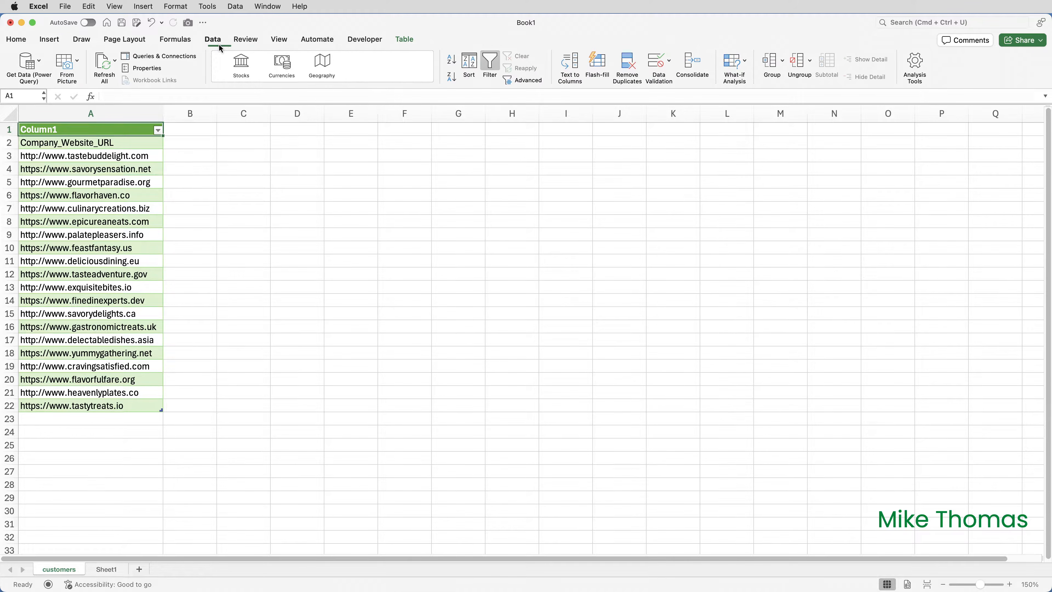
{"action": "left_click", "coordinate": [40, 62]}
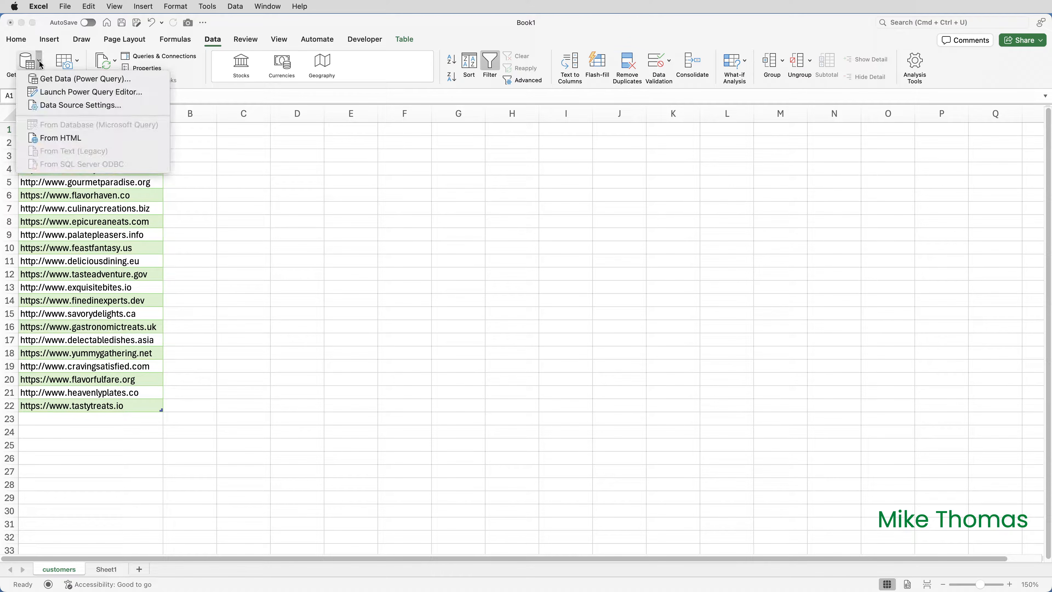
{"action": "left_click", "coordinate": [60, 95]}
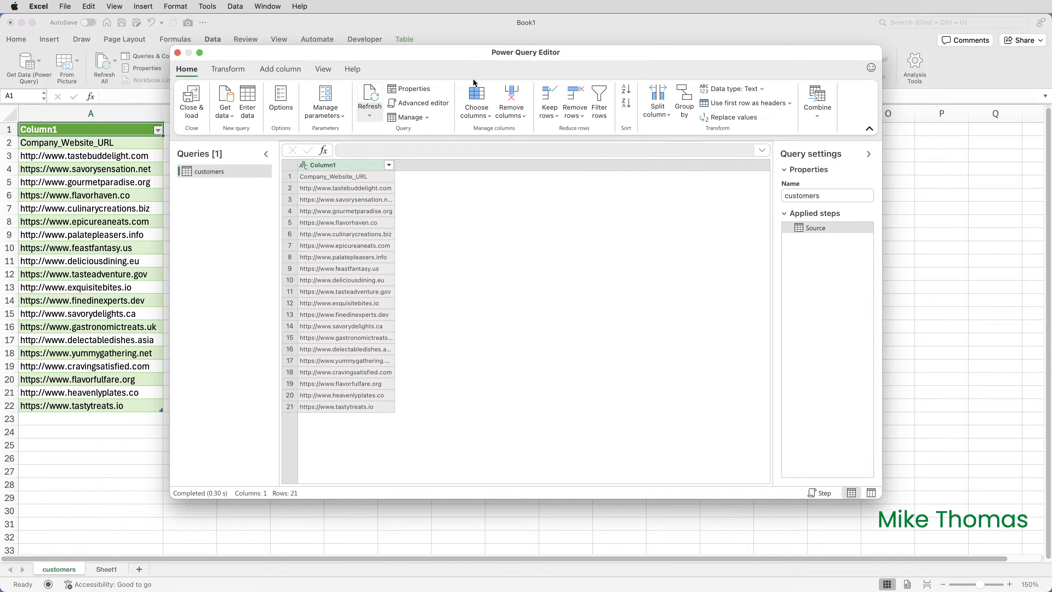
{"action": "double_click", "coordinate": [469, 53]}
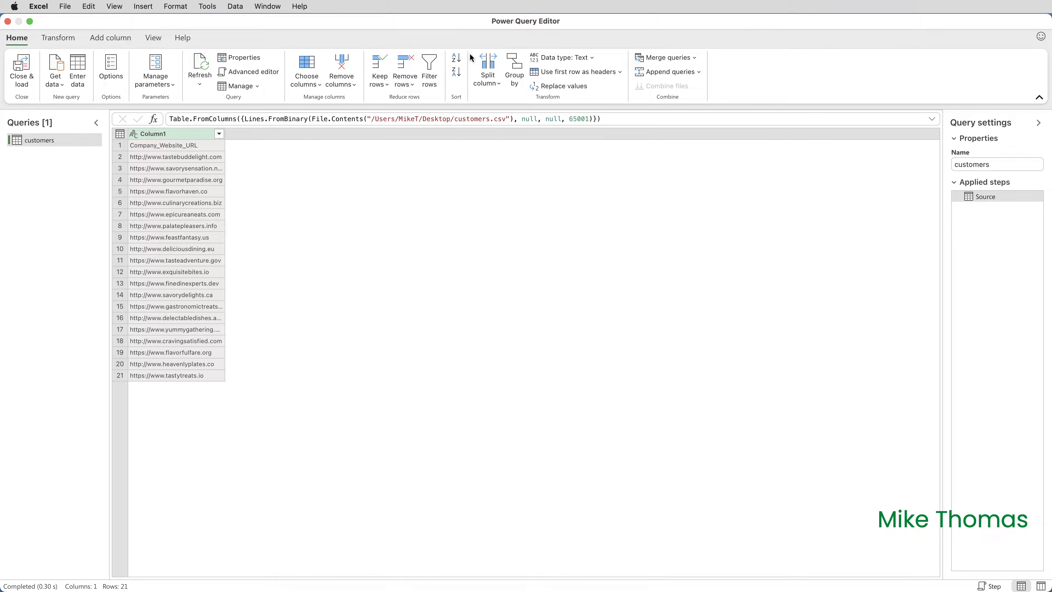
{"action": "left_click", "coordinate": [66, 38]}
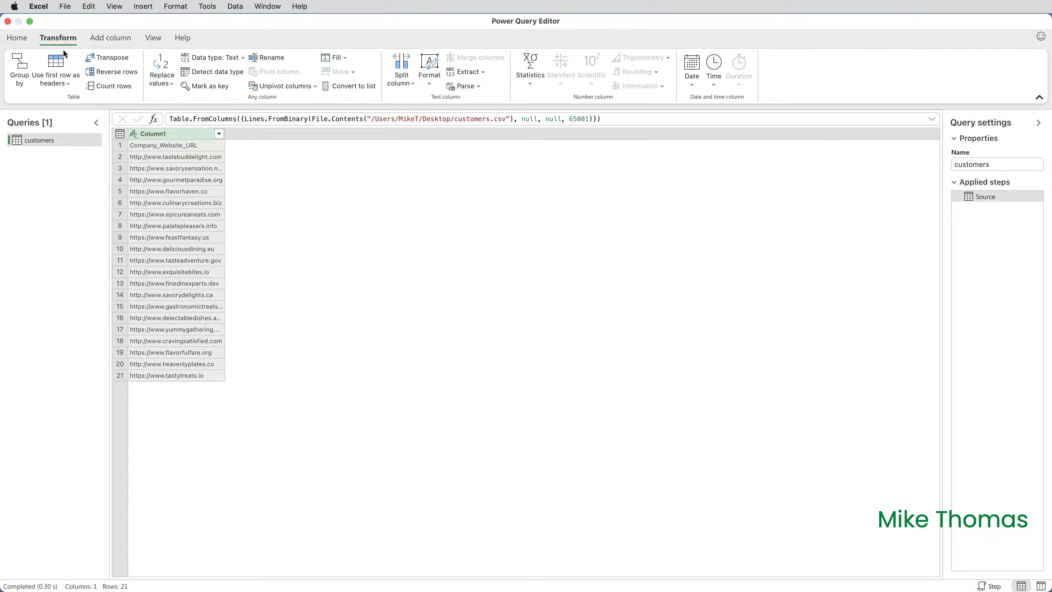
{"action": "left_click", "coordinate": [60, 68]}
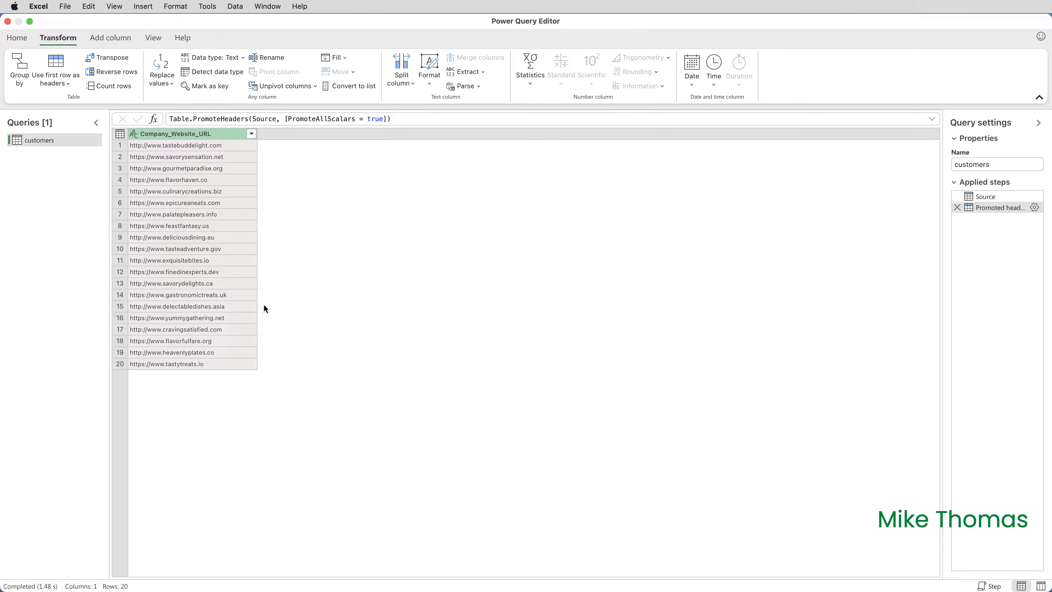
Add a custom column named URL with the formula "=HYPERLINK(""" & [Company_Website_URL] & """)".
{"action": "left_click", "coordinate": [120, 41]}
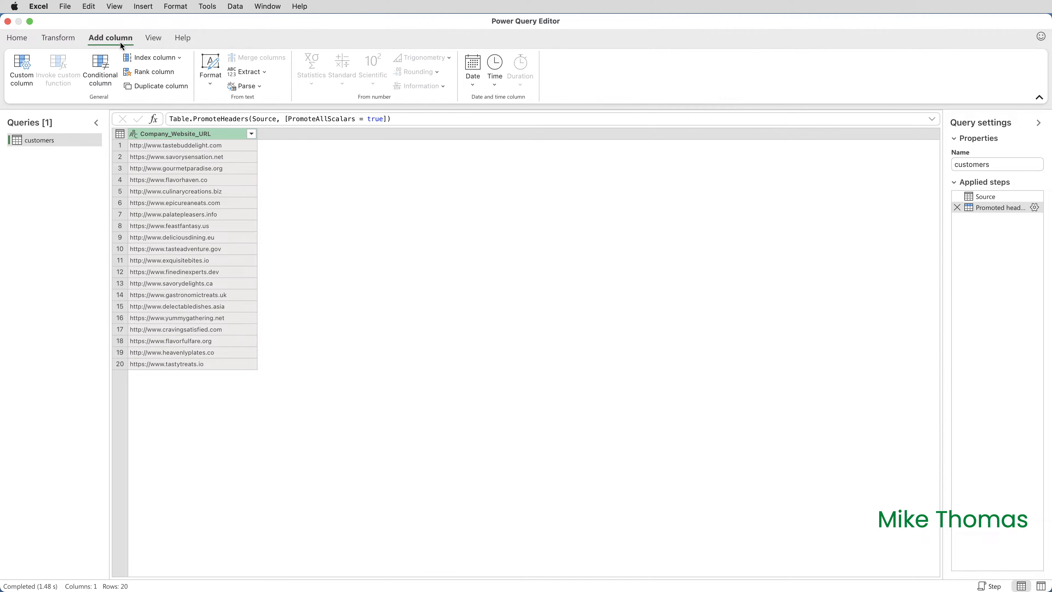
{"action": "left_click", "coordinate": [26, 69]}
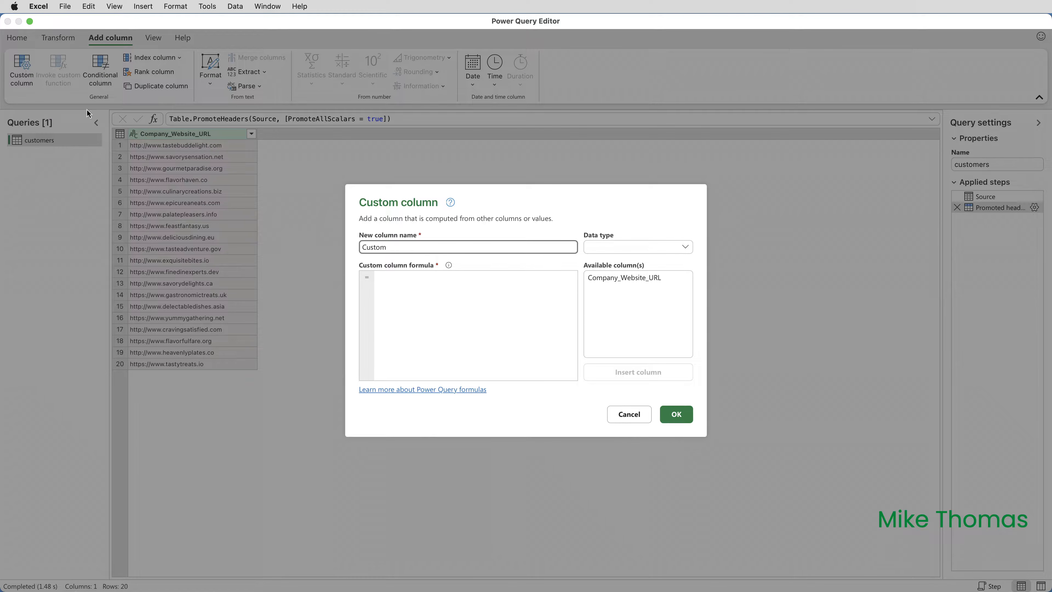
{"action": "left_click_drag", "start_coordinate": [390, 247], "coordinate": [317, 248]}
{"action": "type", "text": "URL"}
{"action": "left_click", "coordinate": [396, 280]}
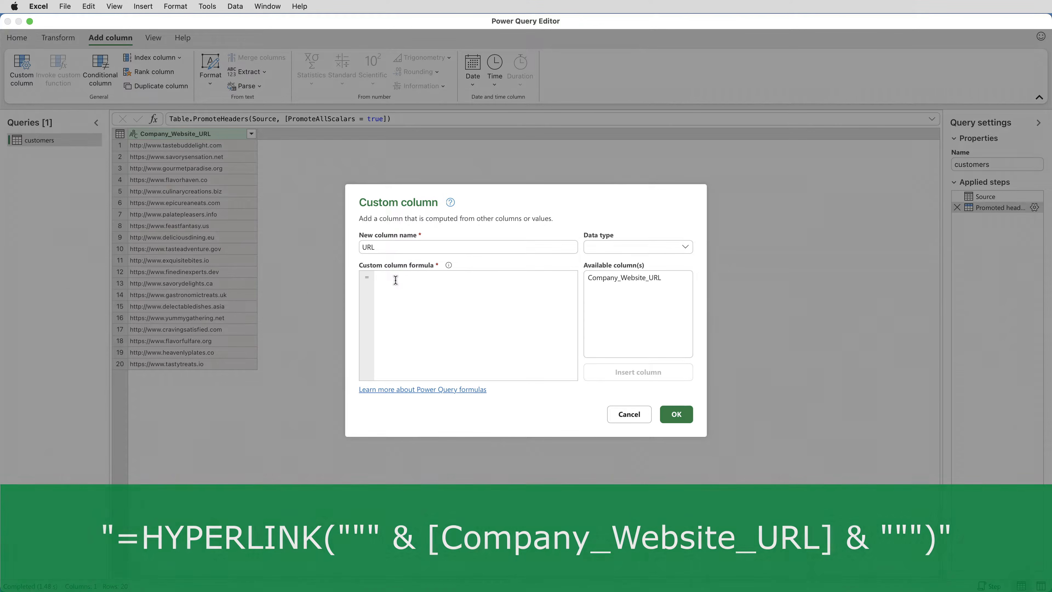
{"action": "type", "text": "\"=HYPERLINK(\"\"\" & [Company_Website_URL] & \"\"\")\""}
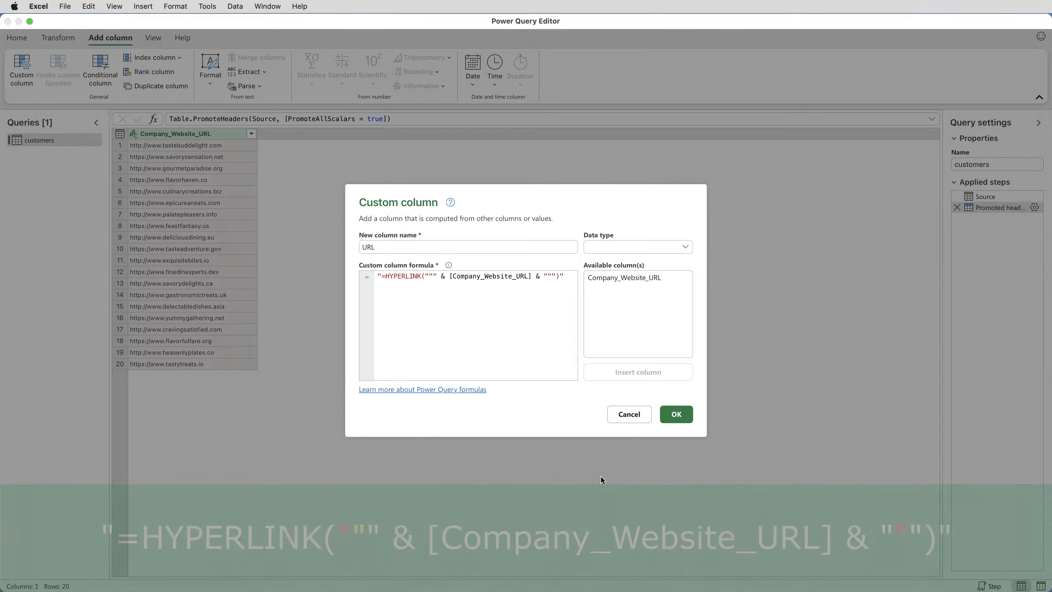
{"action": "left_click", "coordinate": [677, 418]}
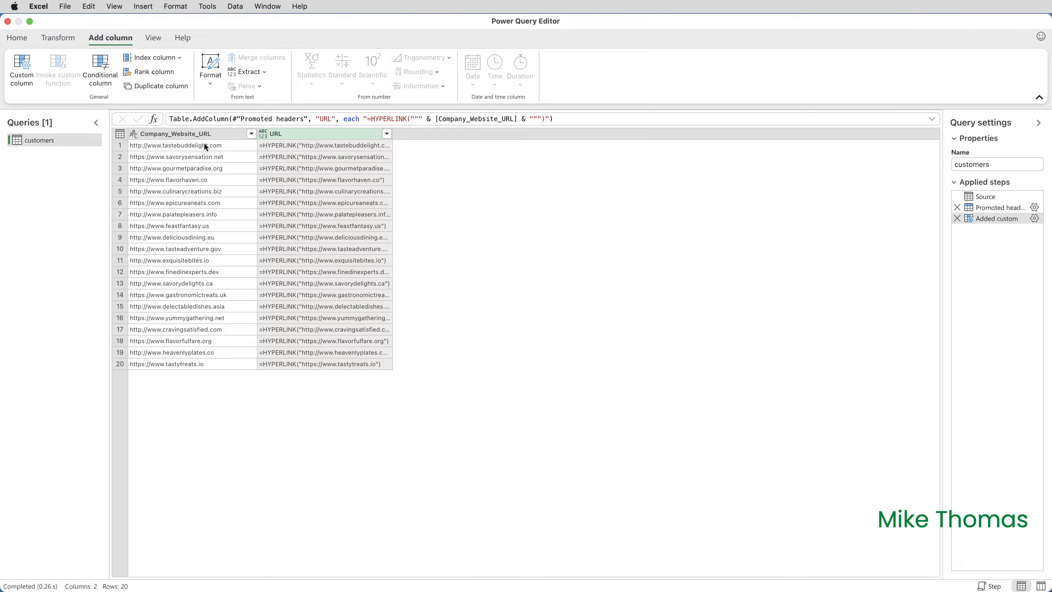
Remove the Company_Website_URL column and rename the URL column as Company Website URL.
{"action": "right_click", "coordinate": [201, 134]}
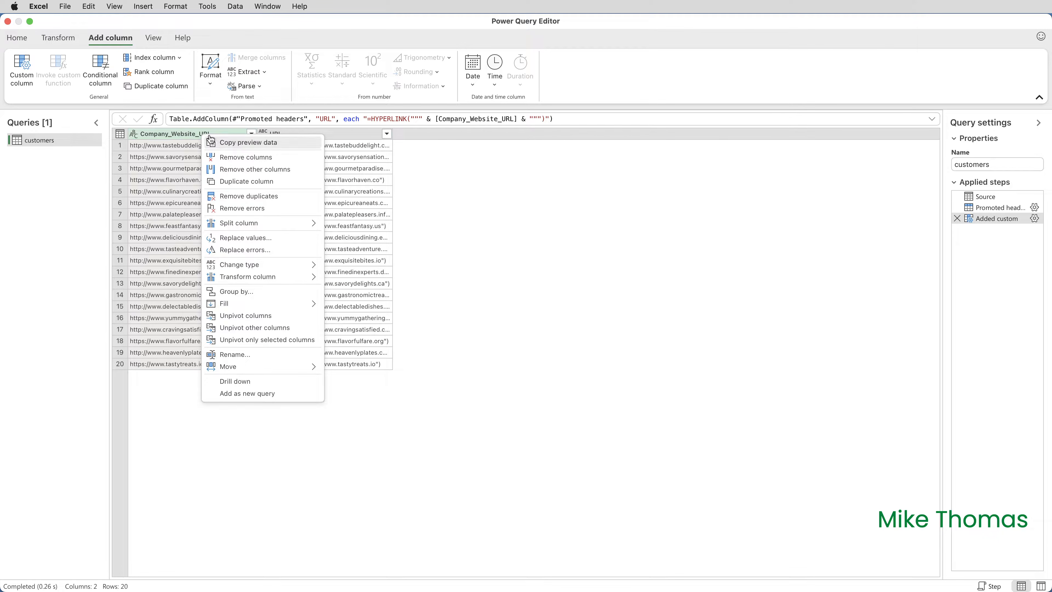
{"action": "left_click", "coordinate": [253, 157]}
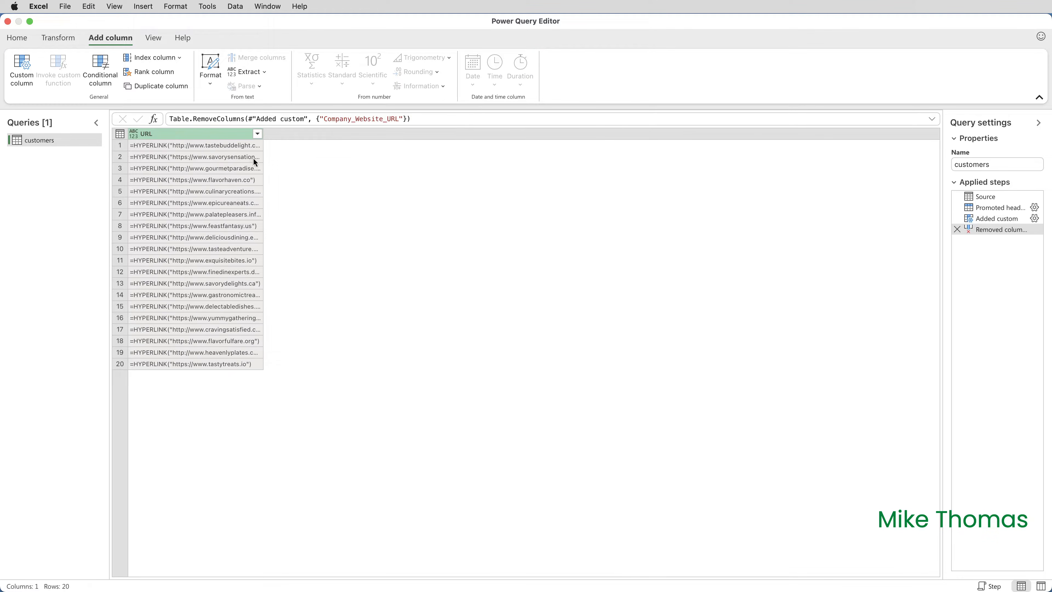
{"action": "double_click", "coordinate": [172, 134]}
{"action": "type", "text": "Company"}
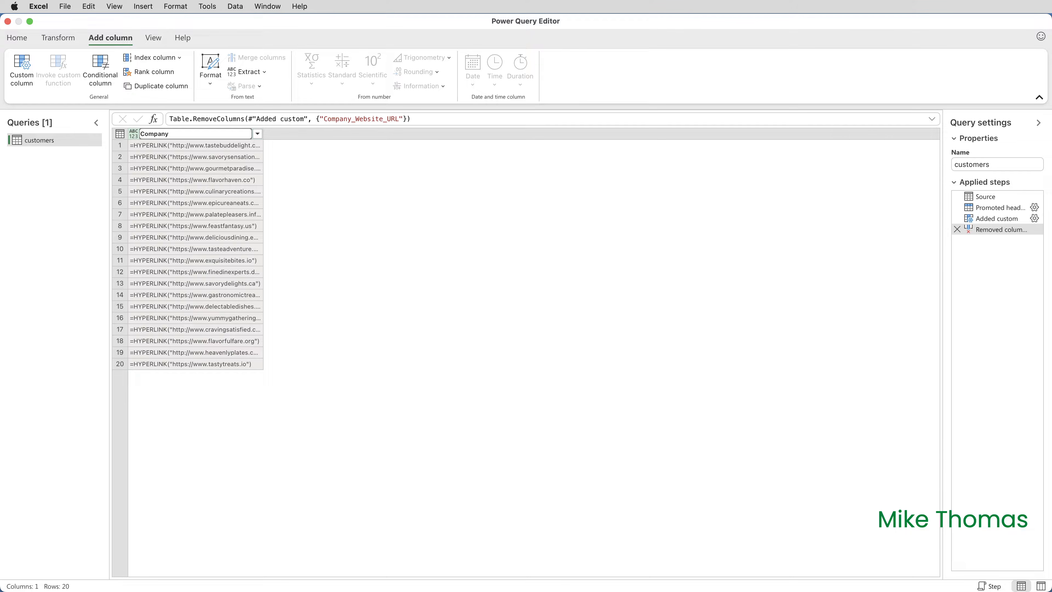
{"action": "type", "text": " Website URL"}
{"action": "key", "text": "Return"}
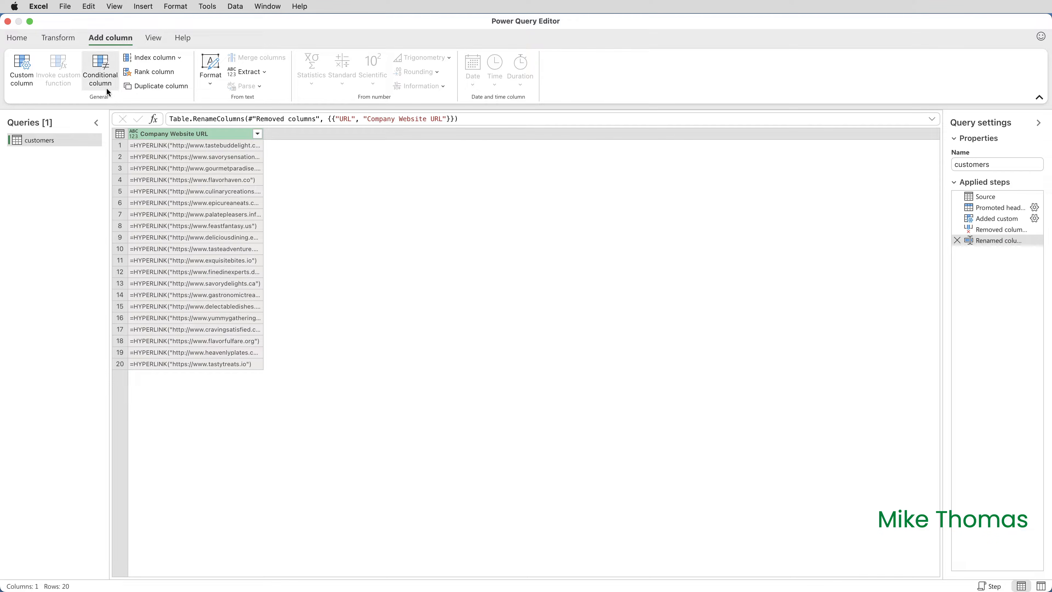
Close the query editor, loading the query into the worksheet, and re-enter the HYPERLINK formulas in cells A2 and A3 to activate them.
{"action": "left_click", "coordinate": [26, 40]}
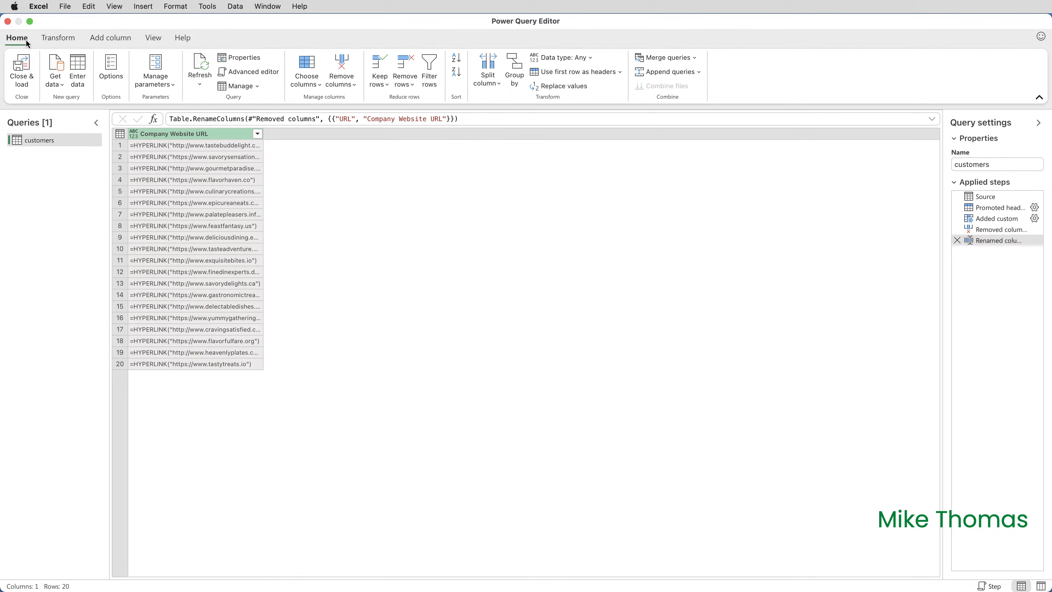
{"action": "left_click", "coordinate": [24, 63]}
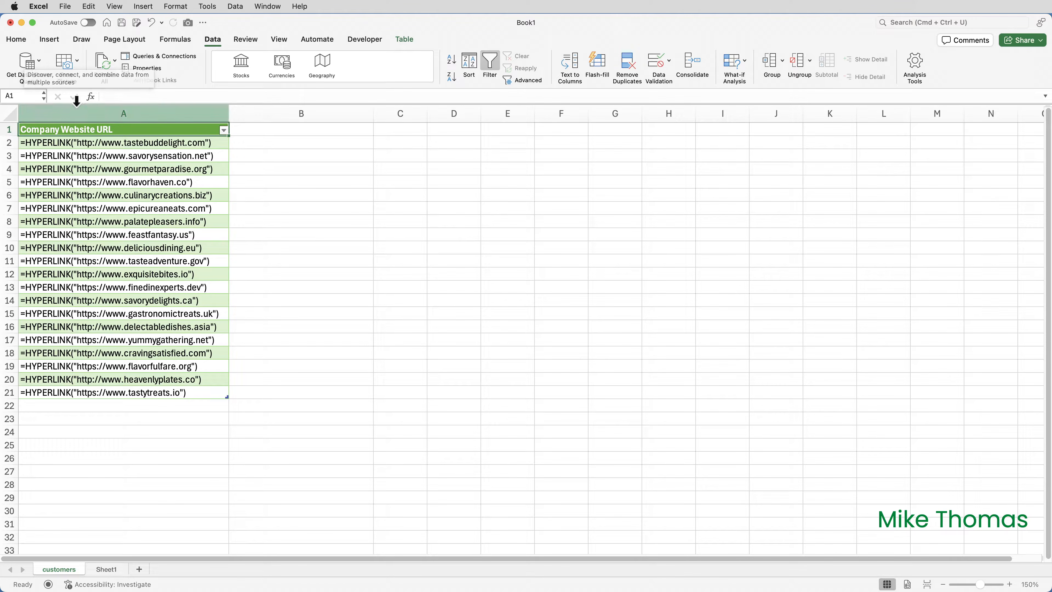
{"action": "double_click", "coordinate": [91, 144]}
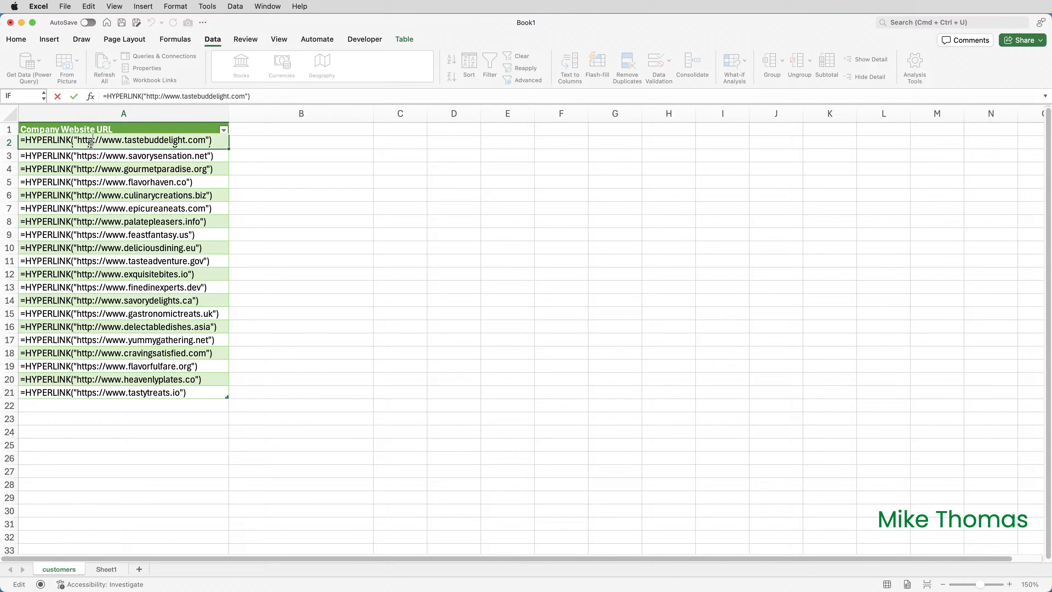
{"action": "key", "text": "Return"}
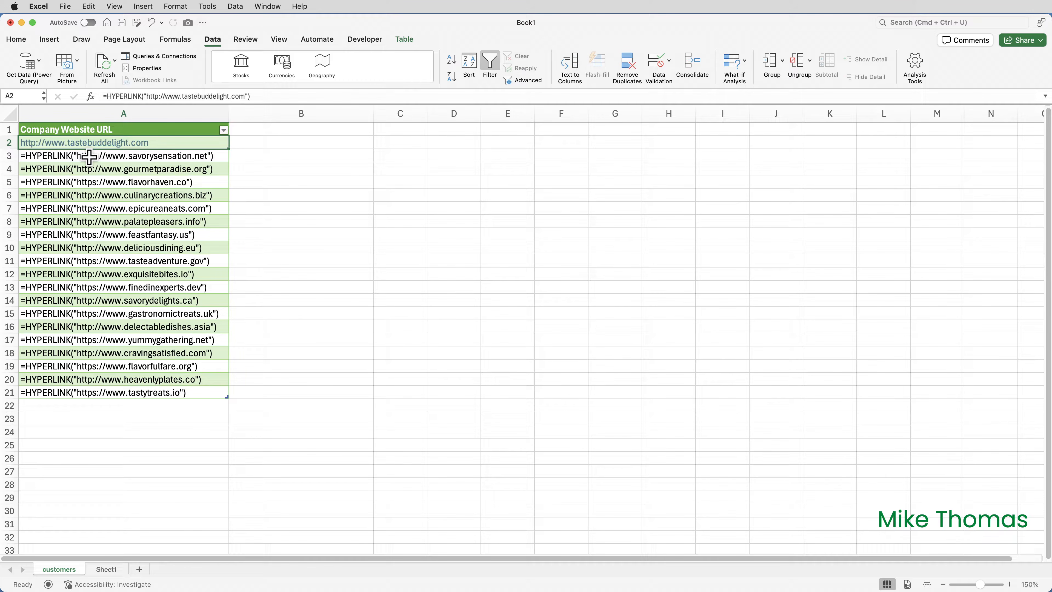
{"action": "double_click", "coordinate": [89, 157]}
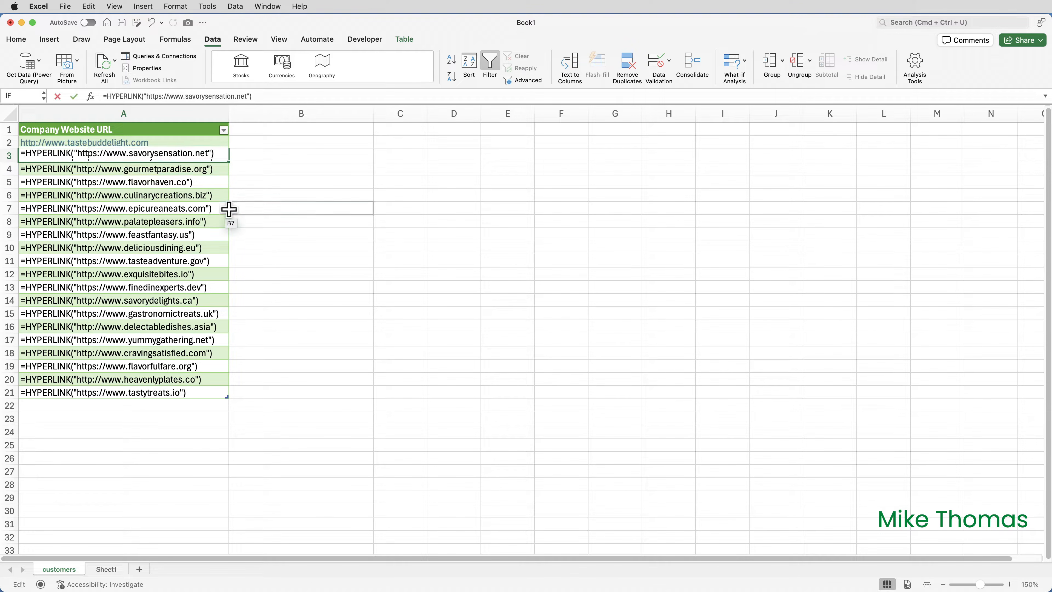
{"action": "key", "text": "Return"}
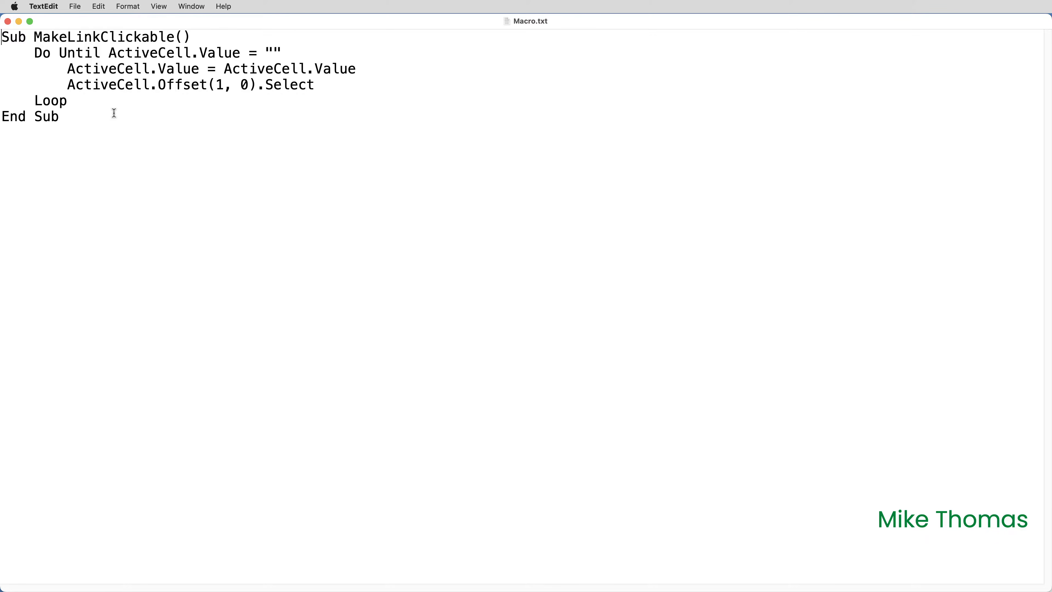
Copy the entire MakeLinkClickable macro code from Macro.txt and close the text file.
{"action": "left_click_drag", "start_coordinate": [92, 112], "coordinate": [4, 29]}
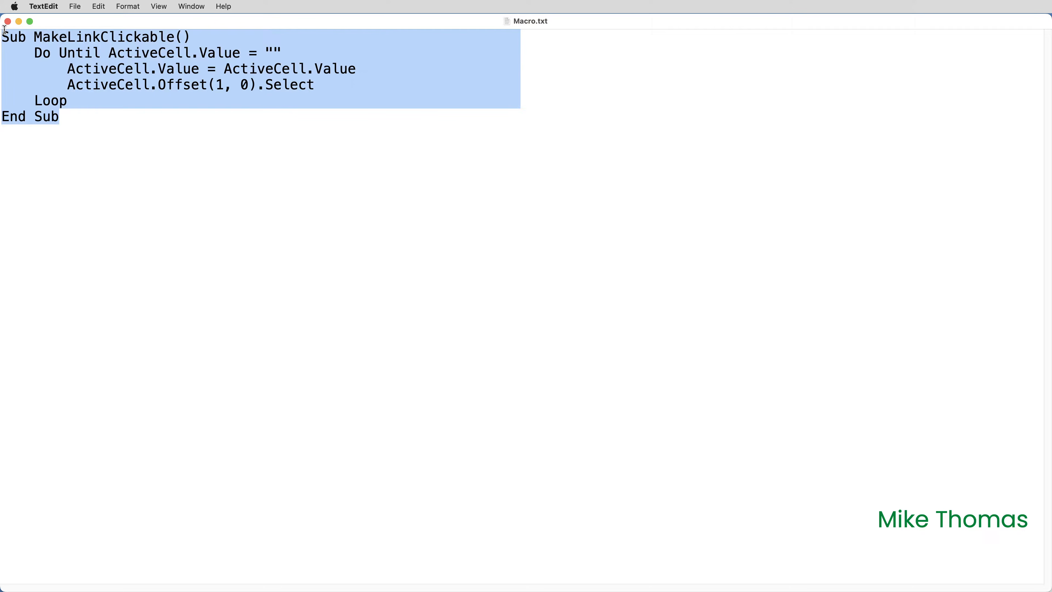
{"action": "key", "text": "super+c"}
{"action": "left_click", "coordinate": [8, 21]}
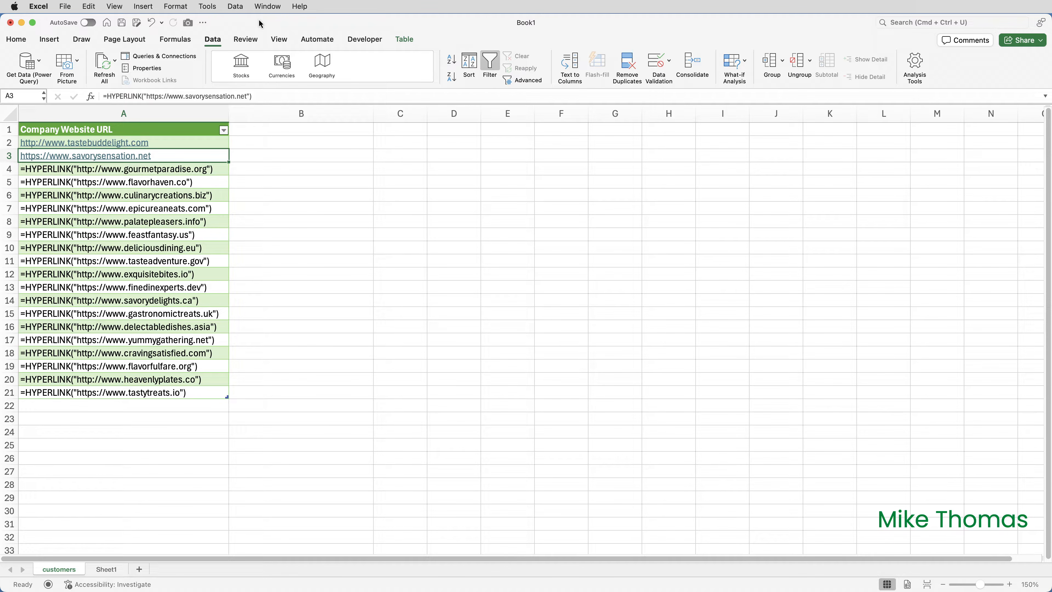
Open the Visual Basic editor for Book1 and insert a new module into its VBA project.
{"action": "key", "text": "alt+F11"}
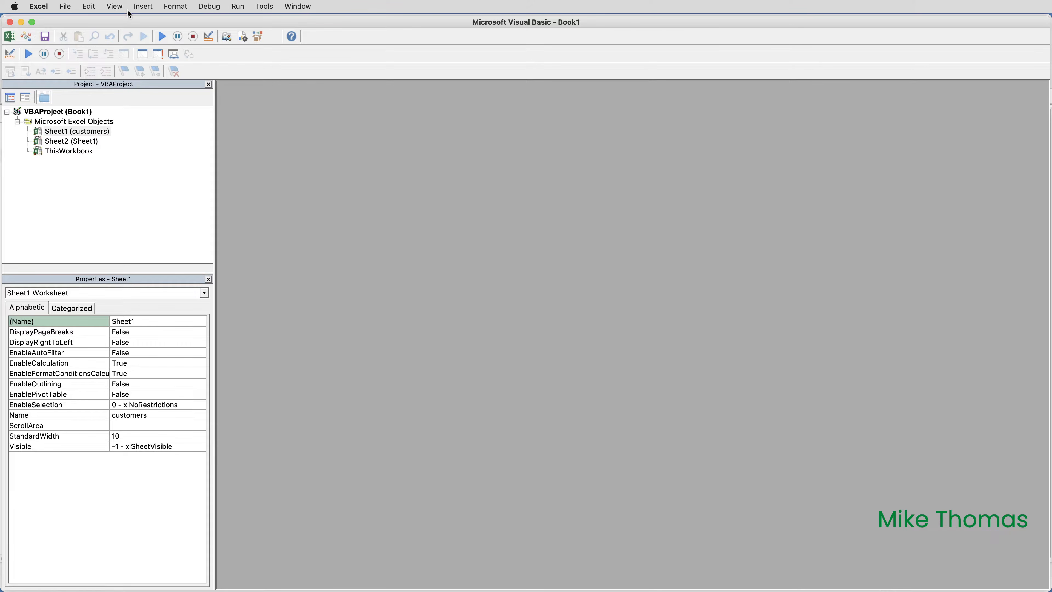
{"action": "left_click", "coordinate": [141, 7]}
{"action": "left_click", "coordinate": [153, 35]}
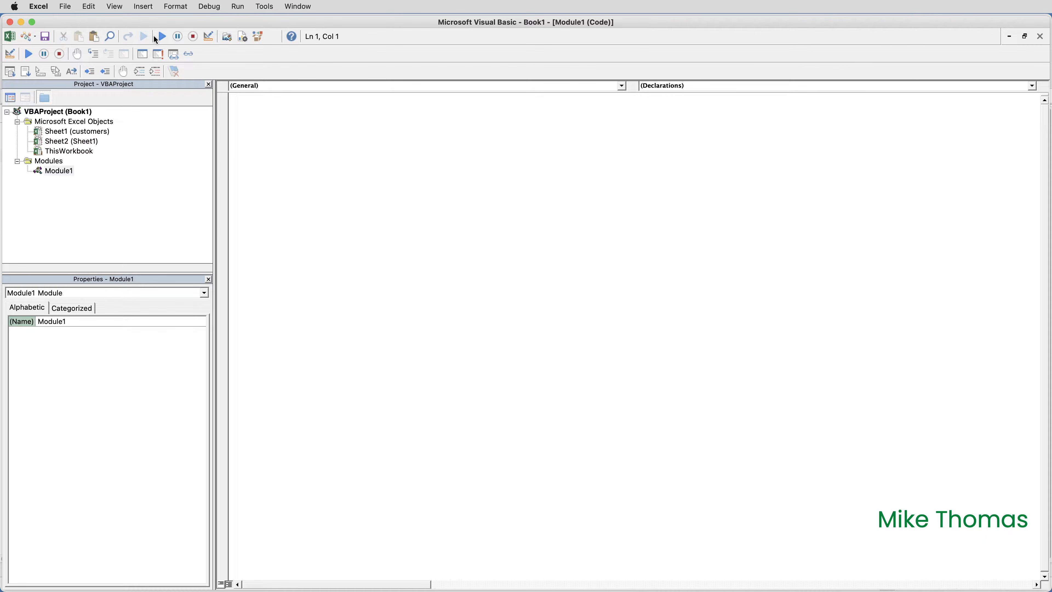
Paste the copied MakeLinkClickable macro code into Module1 and return from the Visual Basic editor to the workbook.
{"action": "key", "text": "cmd+v"}
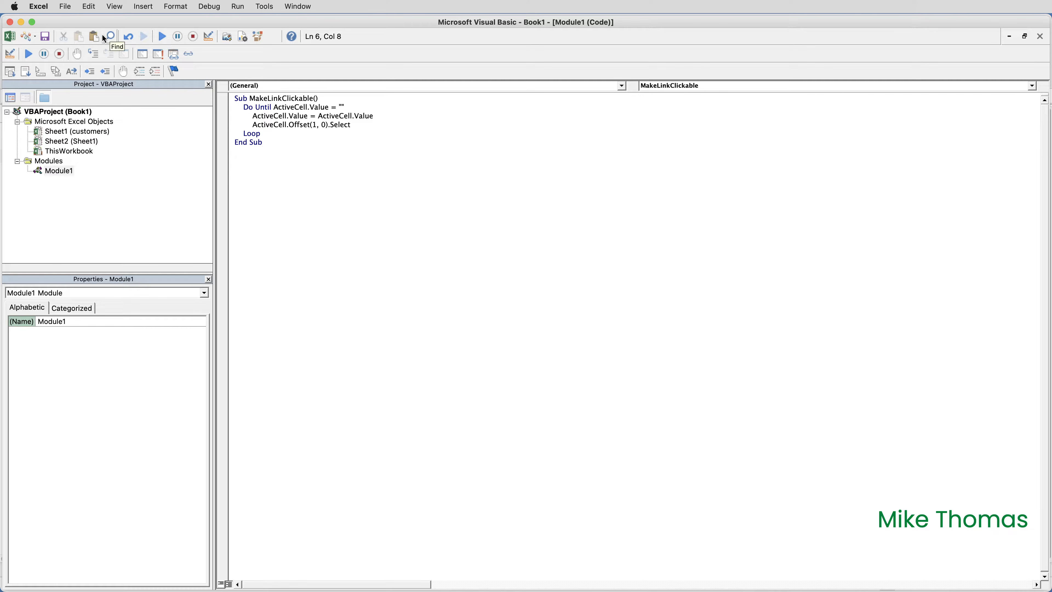
{"action": "left_click", "coordinate": [44, 8]}
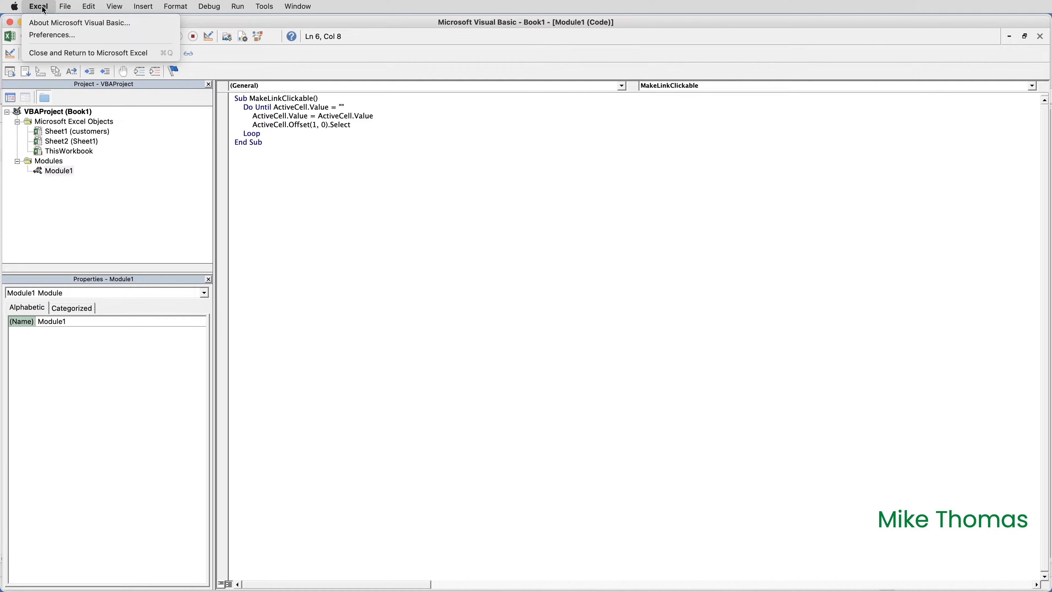
{"action": "left_click", "coordinate": [69, 53]}
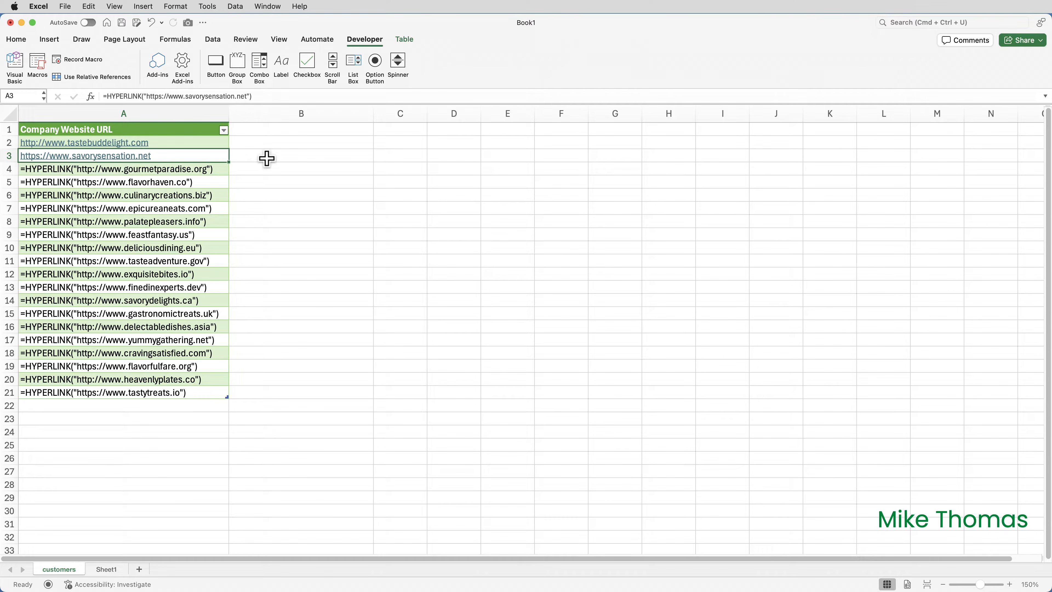
Run the MakeLinkClickable macro from cell A3 down the Company Website URL column.
{"action": "key", "text": "alt+F8"}
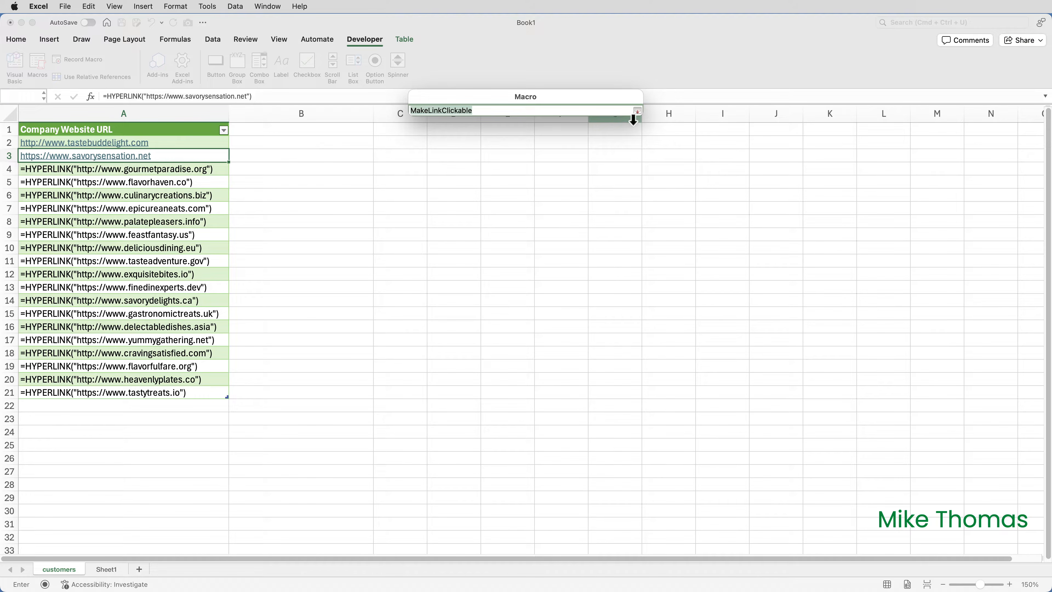
{"action": "left_click", "coordinate": [638, 111]}
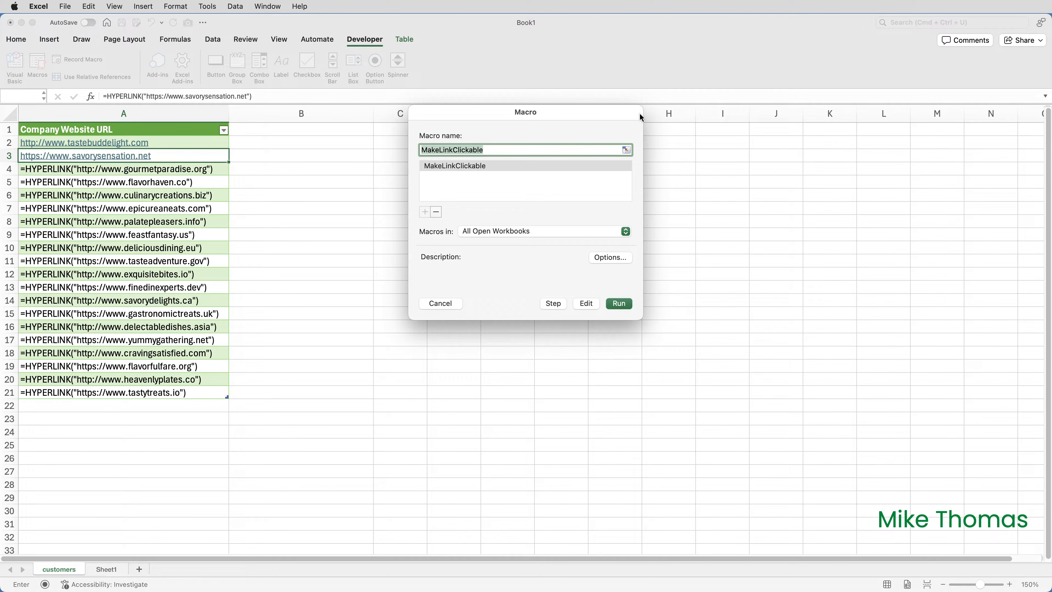
{"action": "left_click", "coordinate": [619, 304]}
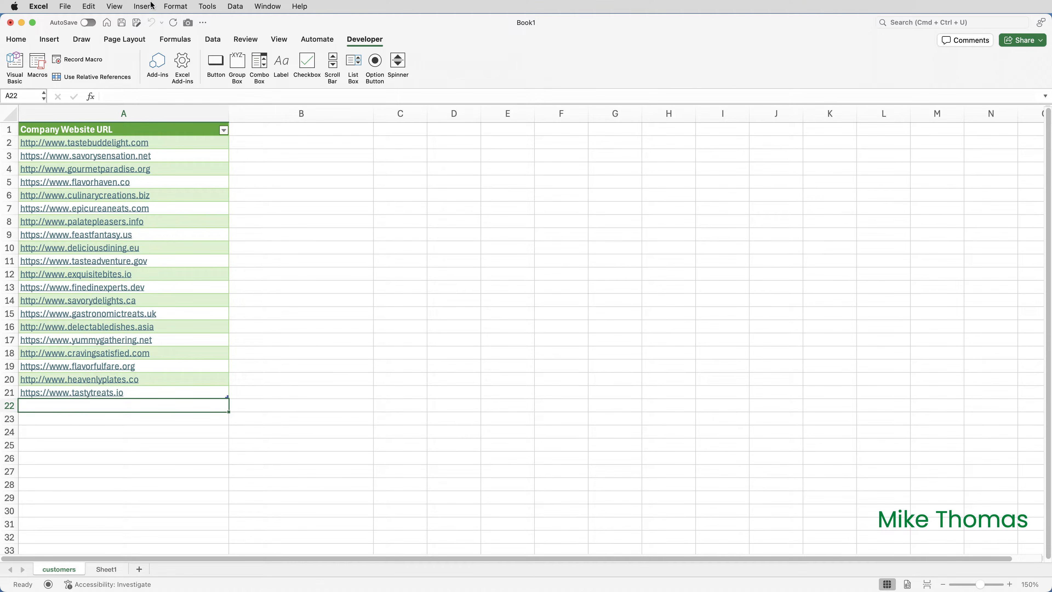
Refresh all of the workbook's data connections to reload the Company Website URL query.
{"action": "left_click", "coordinate": [215, 43]}
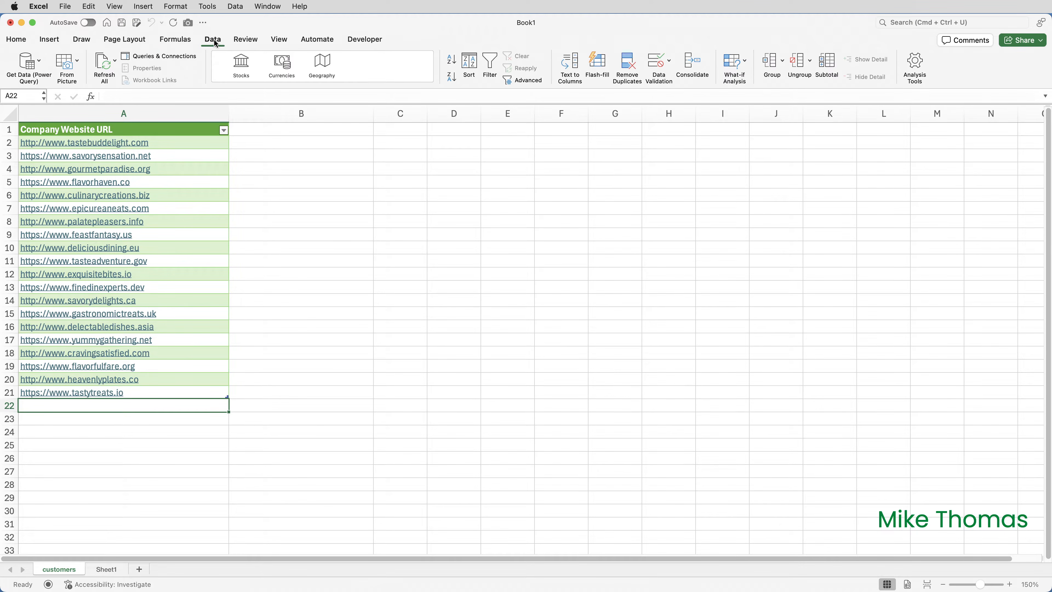
{"action": "left_click", "coordinate": [103, 61]}
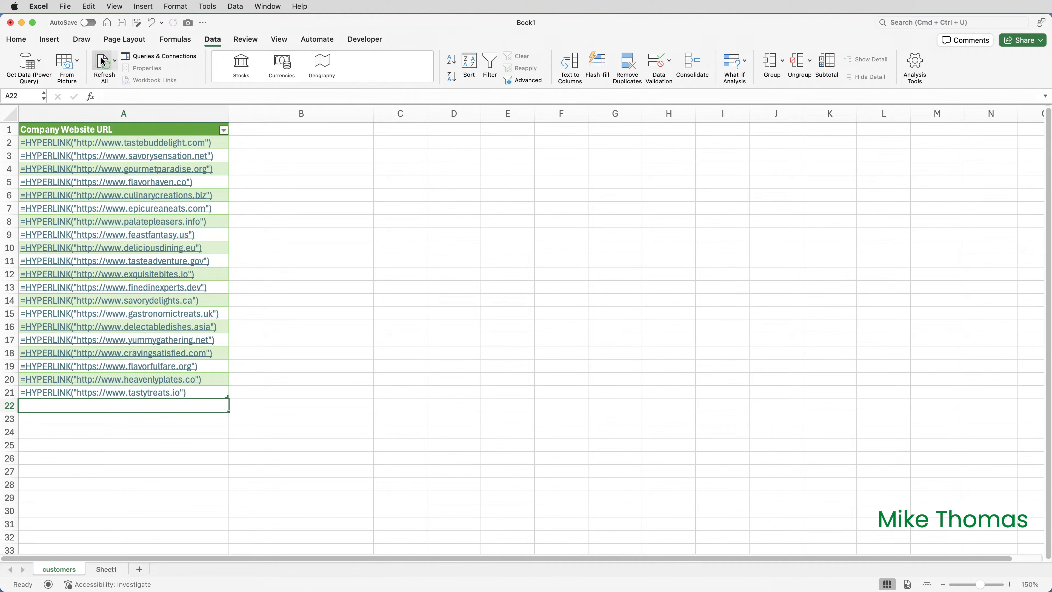